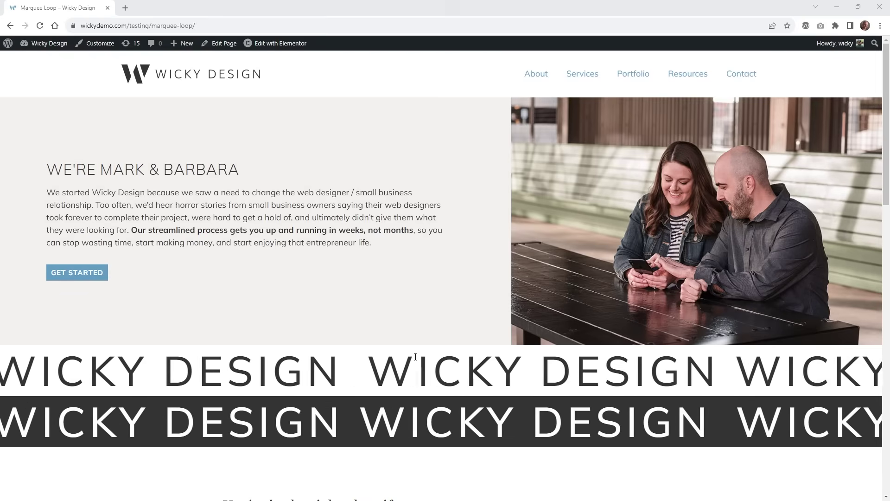
- Scroll down the live Marquee Loop page to view the static, wrapped WICKY DESIGN headings
scroll(382, 357, down, 2)
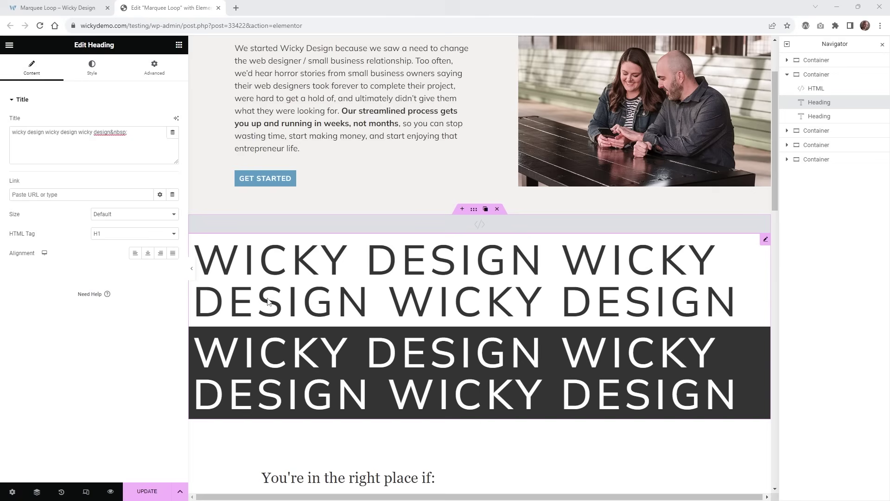
click(820, 107)
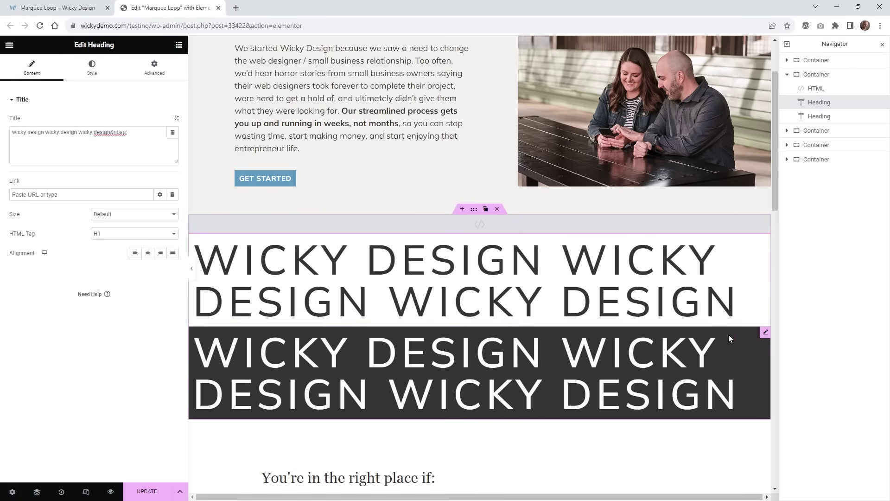
click(767, 337)
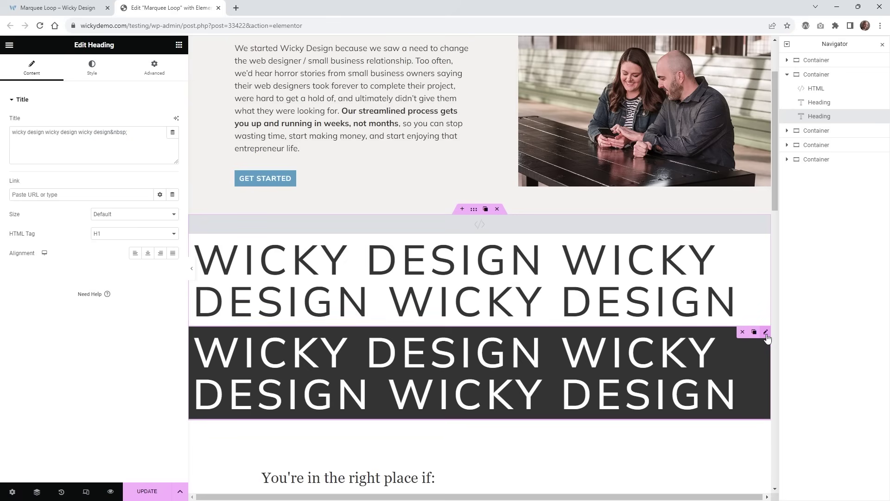
click(19, 133)
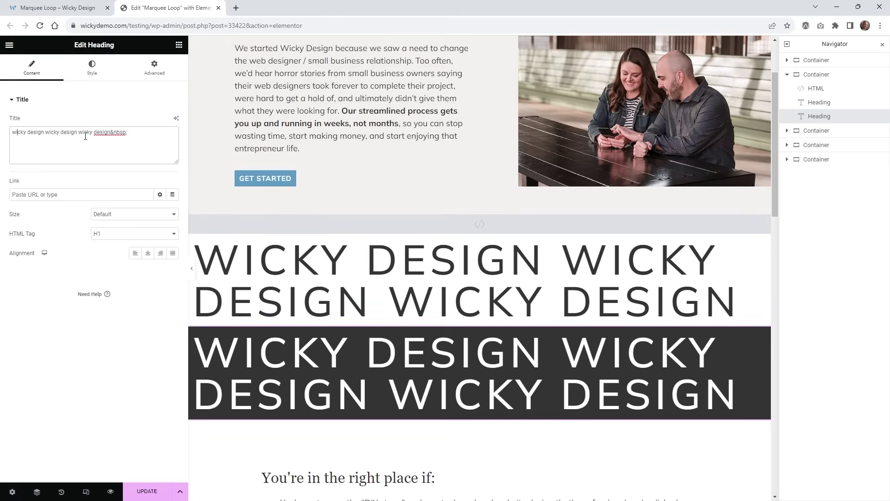
click(766, 239)
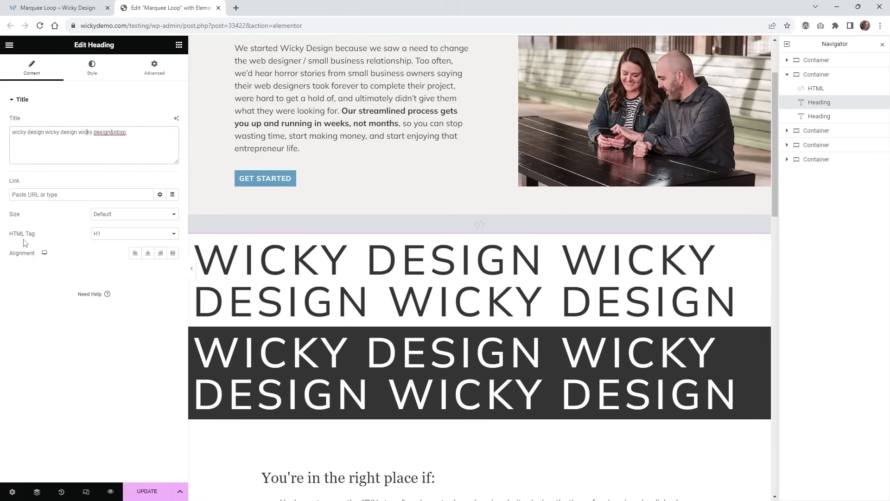
click(109, 236)
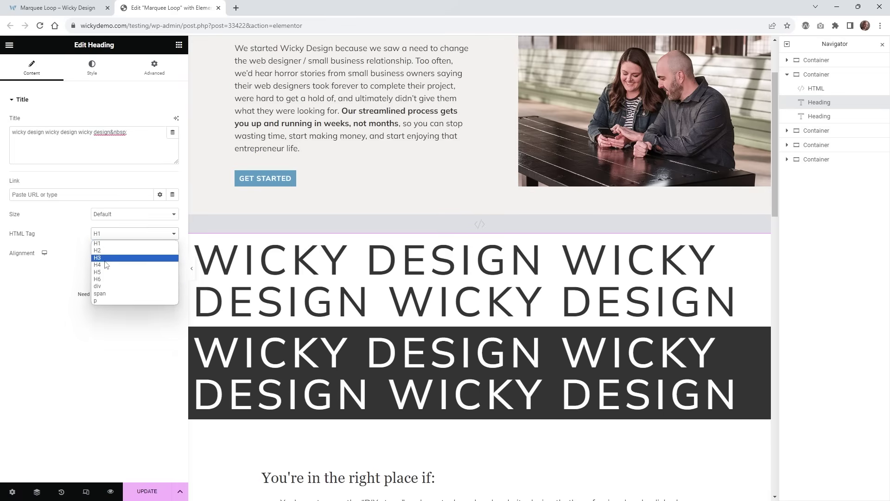
click(113, 376)
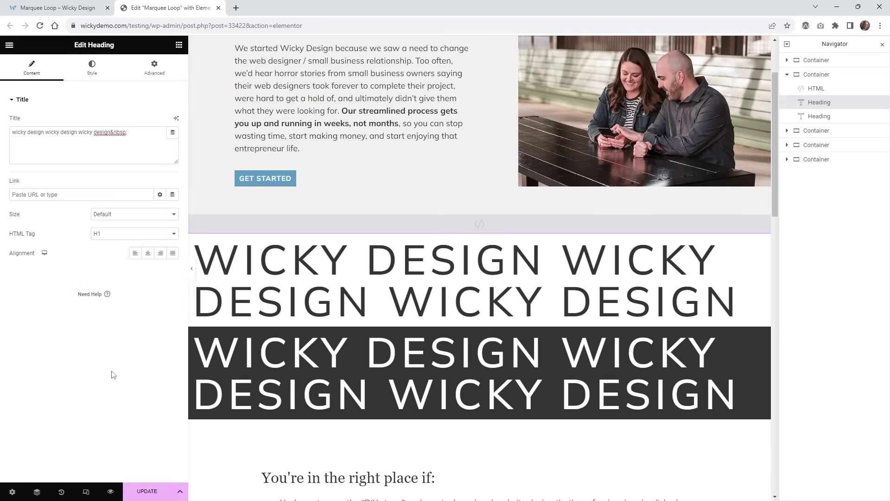
- Verify the first heading's CSS class is 'marquee', glance at the HTML widget, then return
click(156, 68)
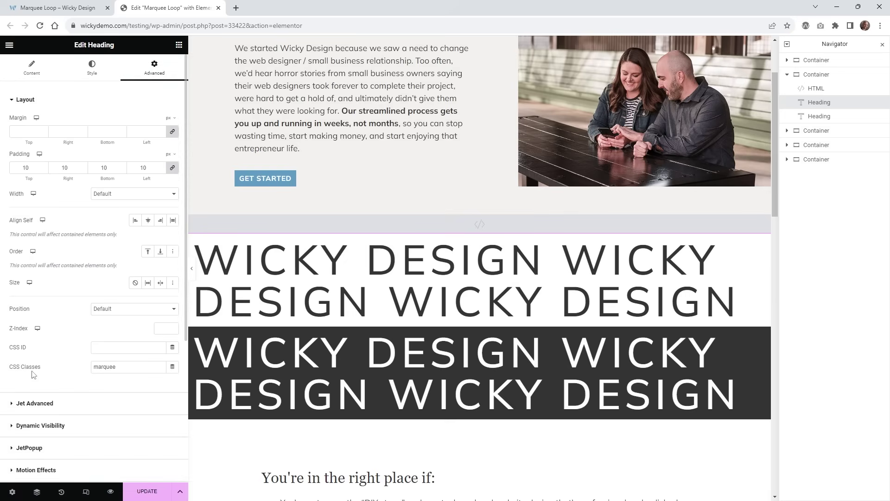
click(95, 367)
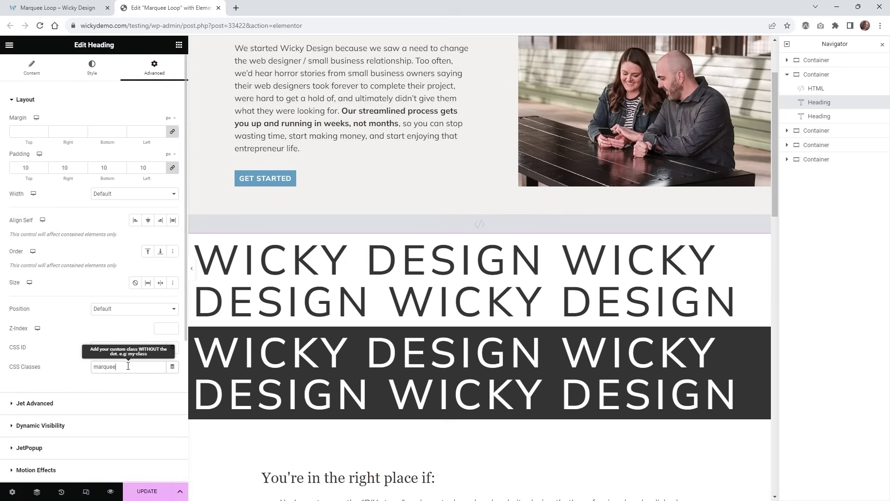
double_click(128, 367)
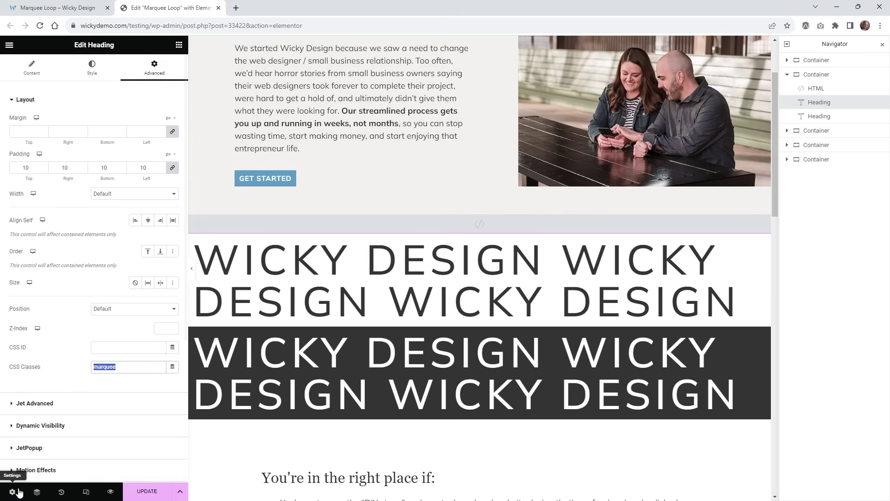
click(539, 232)
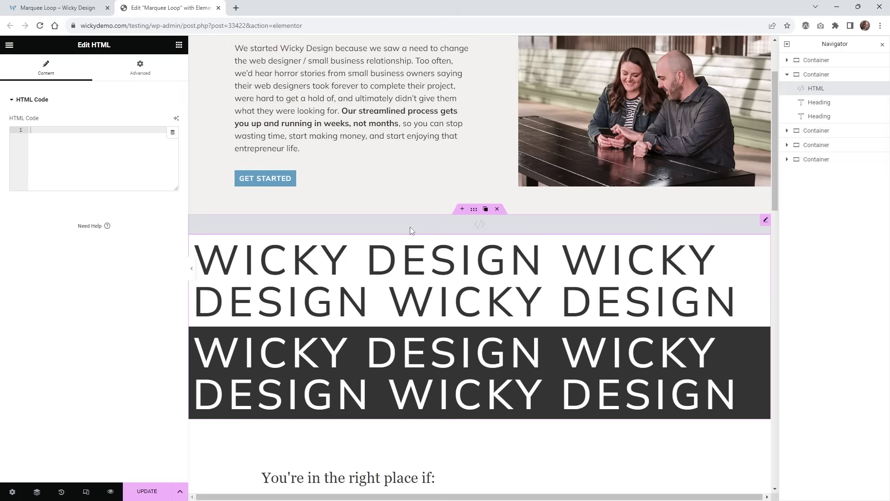
click(766, 240)
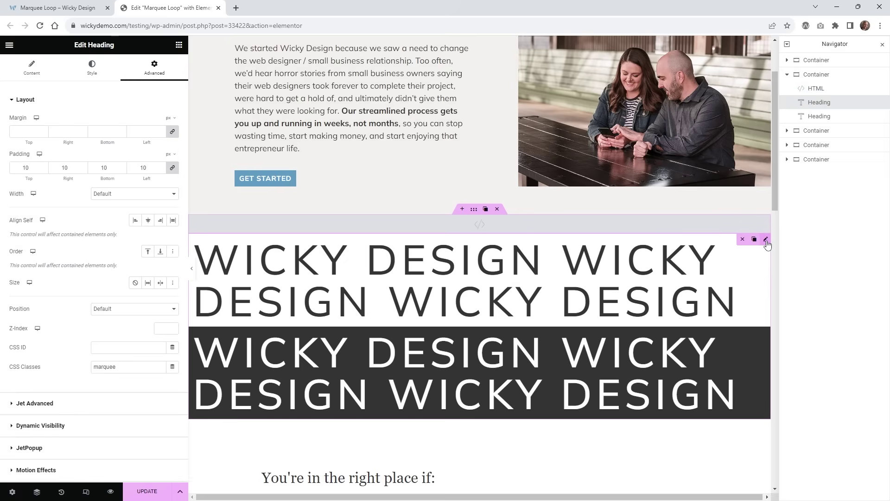
- Paste the .marquee CSS rules into the page settings' Custom CSS field
click(12, 493)
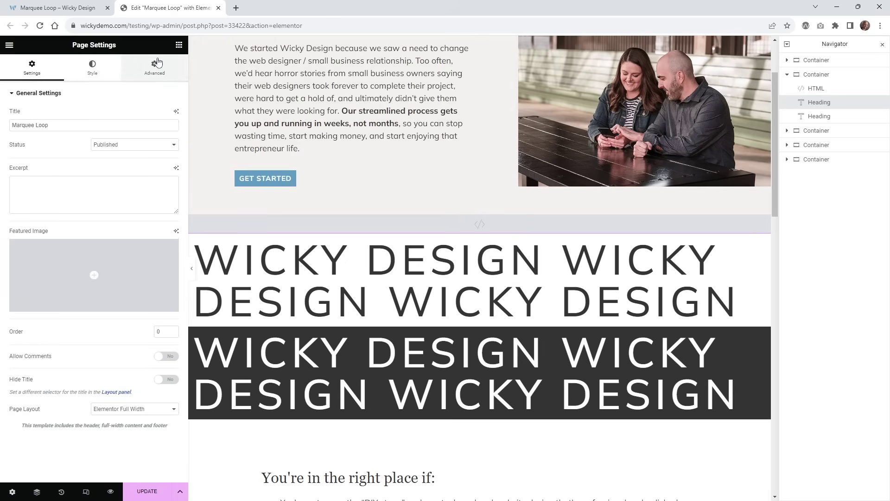
click(155, 68)
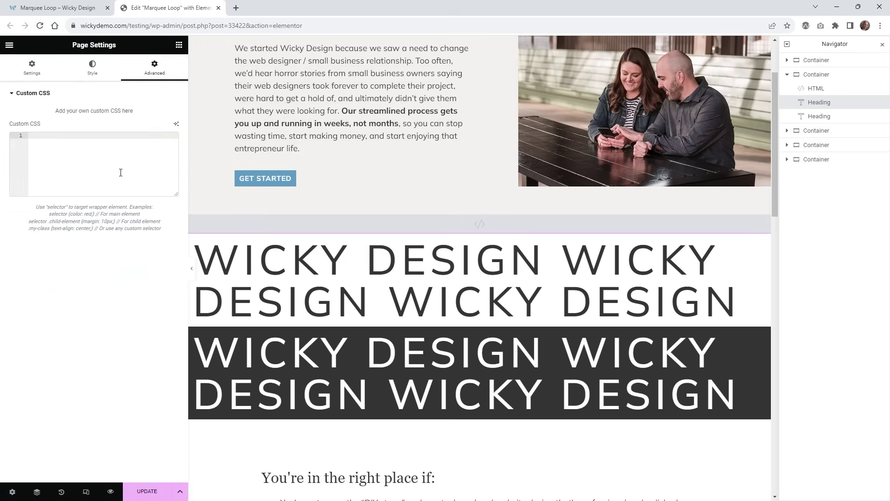
text(.marquee {   overflow: hidden;   display: flex; }  .marquee h1{   white-space: nowrap; })
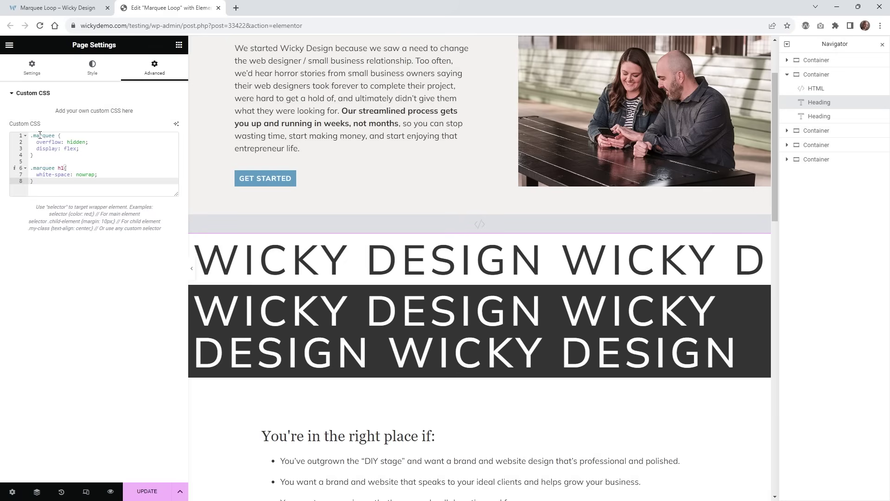
- Highlight the overflow, display: flex, and h1 white-space: nowrap declarations in the CSS
click(53, 142)
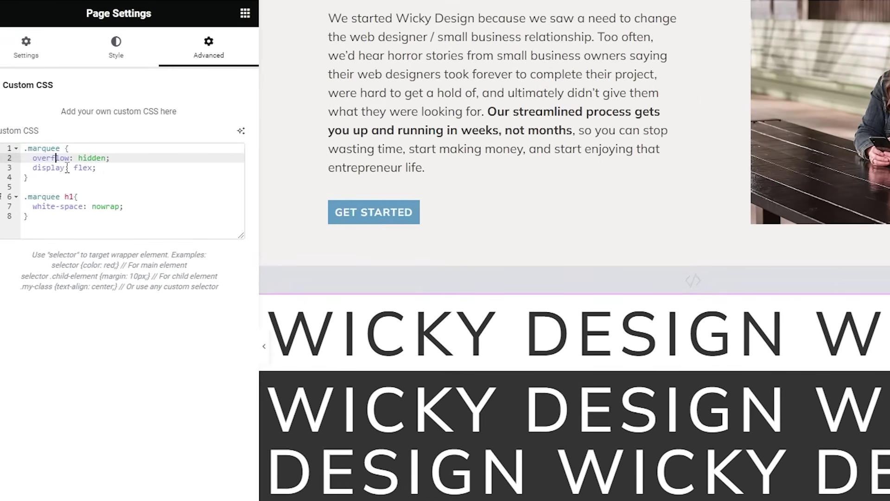
click(58, 148)
drag(102, 169, 24, 169)
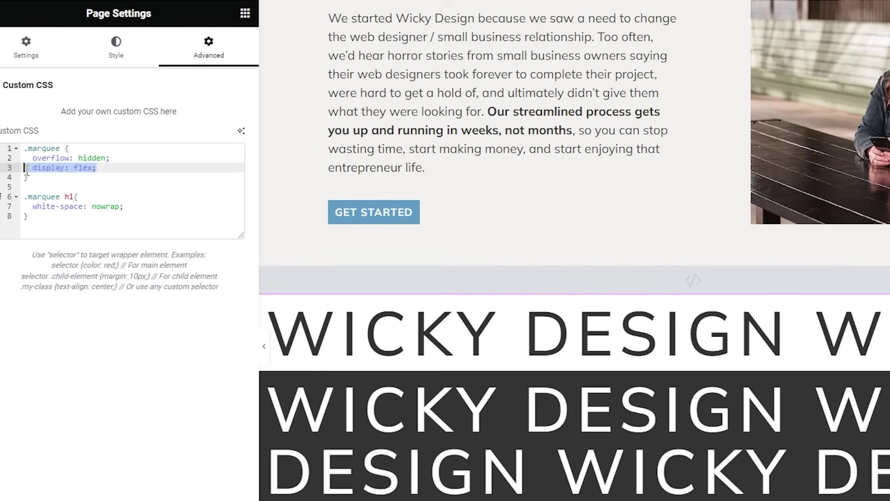
click(68, 206)
drag(135, 206, 29, 208)
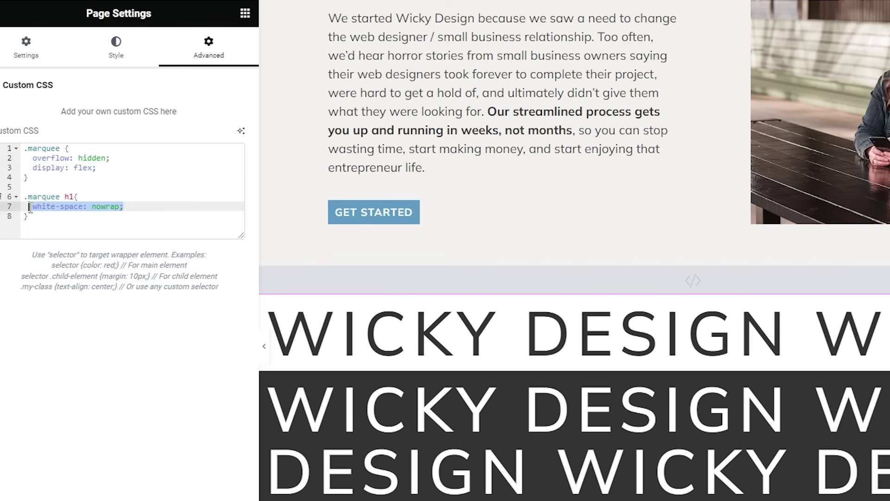
click(74, 197)
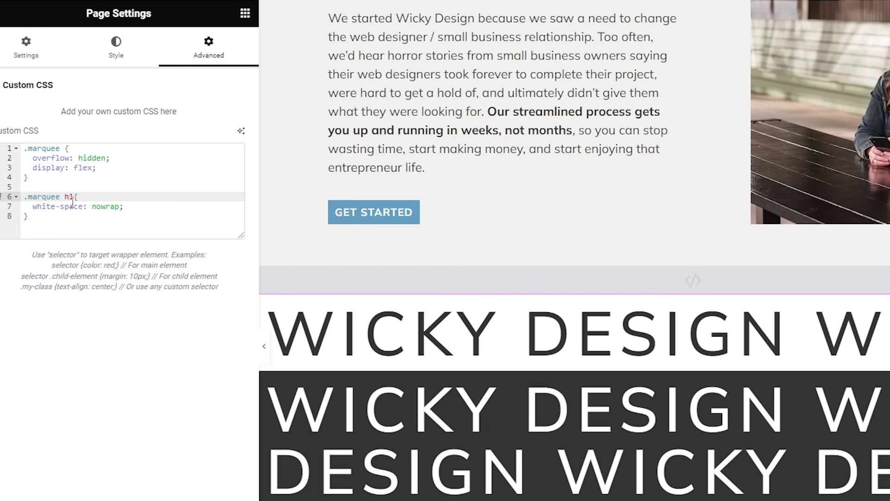
double_click(74, 197)
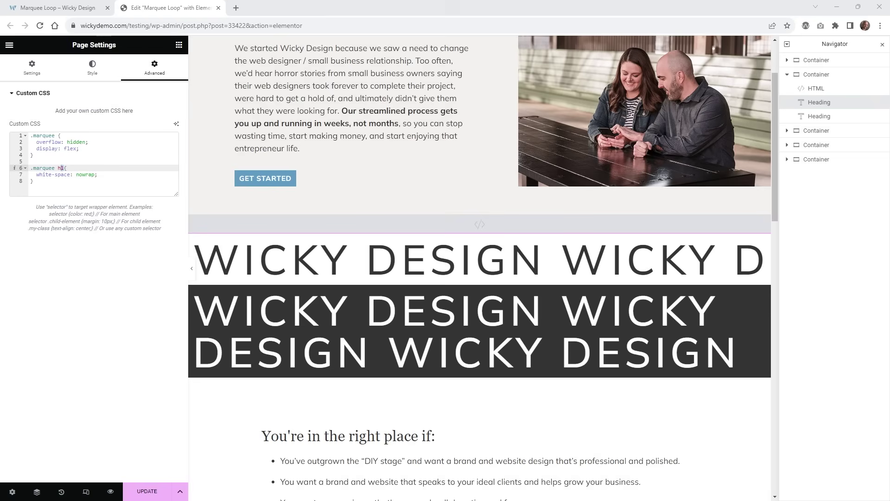
- Paste the Marquee script into the HTML widget's HTML Code field
mouse_move(486, 224)
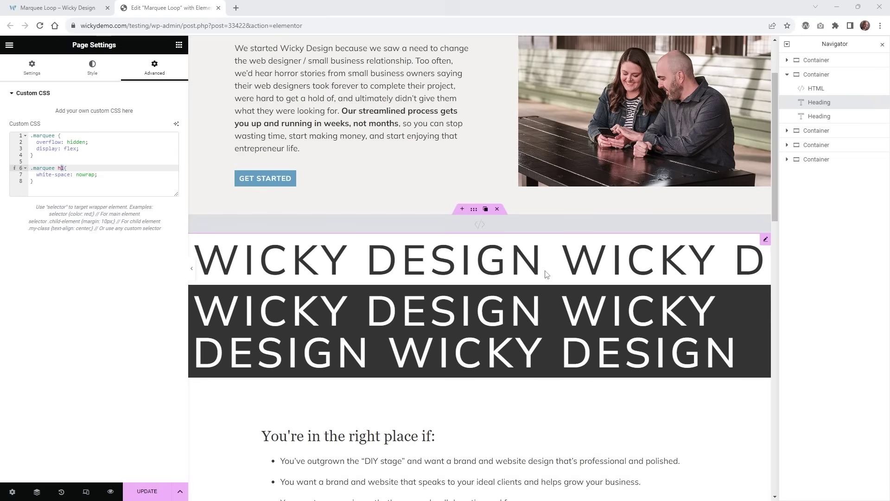
click(486, 224)
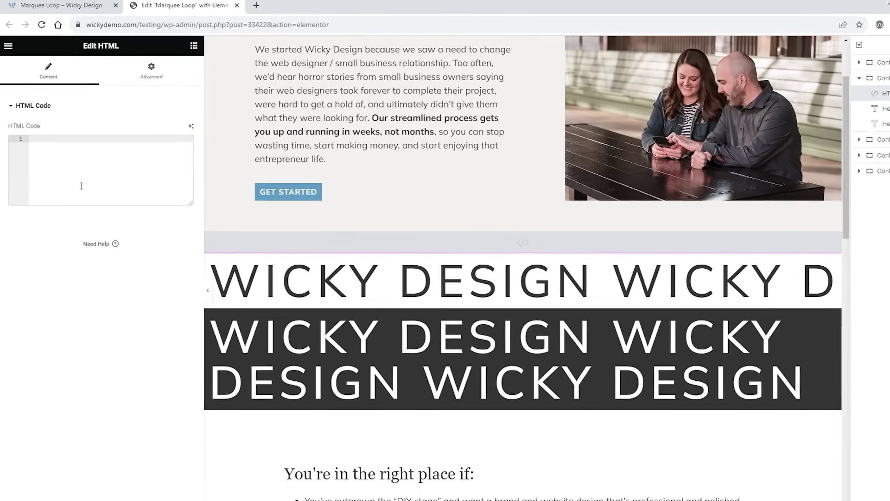
text(<script> function Marquee(selector, speed) {   const parent = document.querySelector(selector);   const clone = parent.innerHTML;   let i = 0;   parent.innerHTML += clone;    setInterval(() => {     i += speed;     if (i >= parent.children[0].clientWidth) i = 0;     parent.children[0].style.marginLeft = `-${i}px`;   }, 0); }  window.addEventListener('load', () => Marquee('.marquee', .5)); </script>)
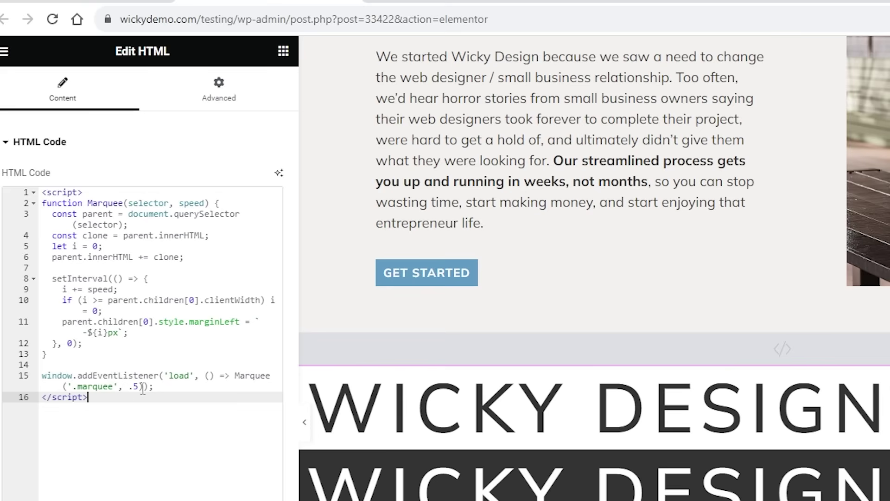
- Review the Marquee('.marquee', .5) call, highlighting the '.marquee' selector and .5 speed
click(88, 387)
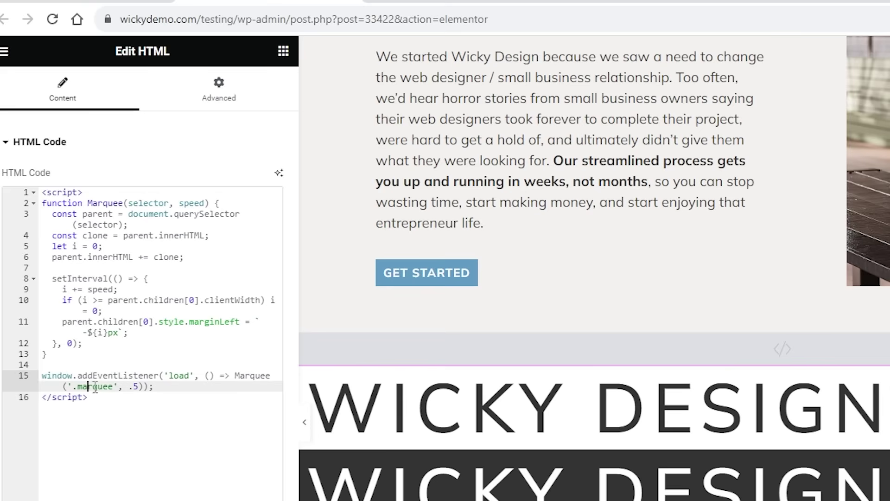
drag(113, 387, 73, 388)
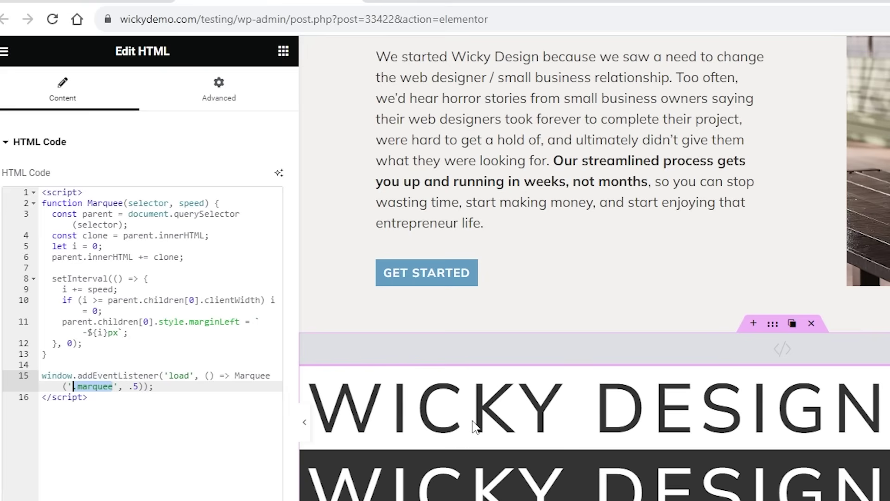
click(104, 391)
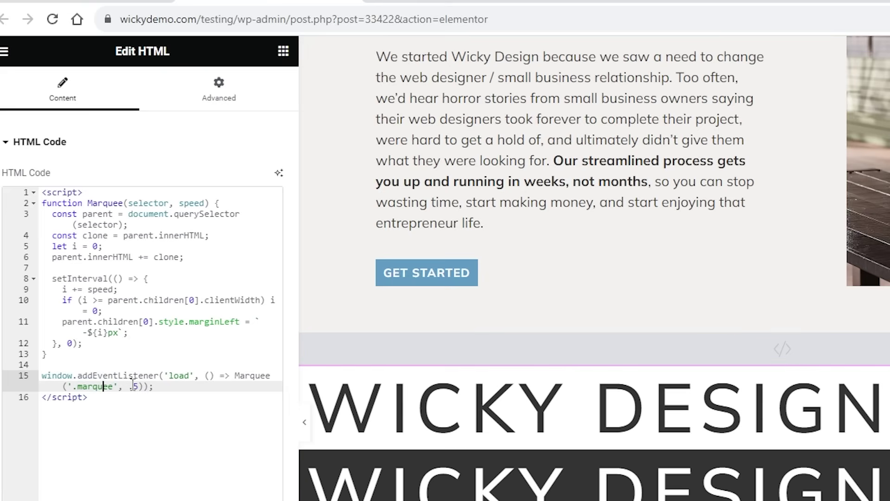
drag(128, 386, 134, 386)
click(161, 397)
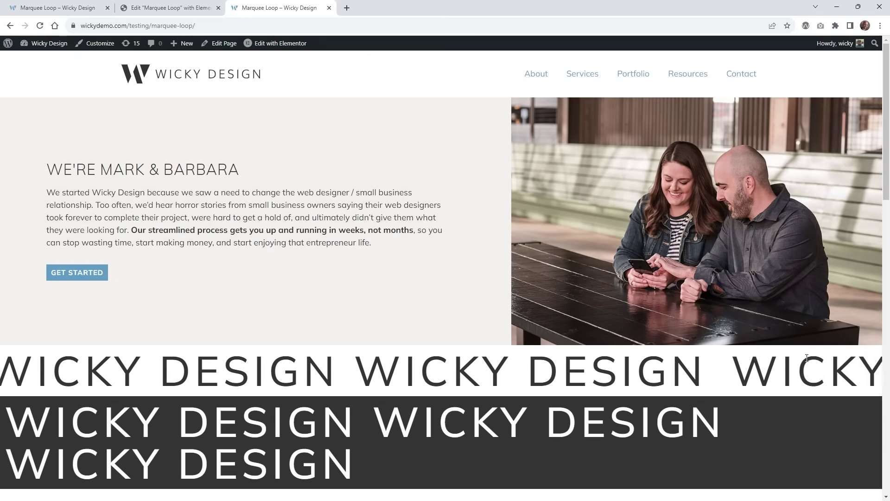
click(136, 4)
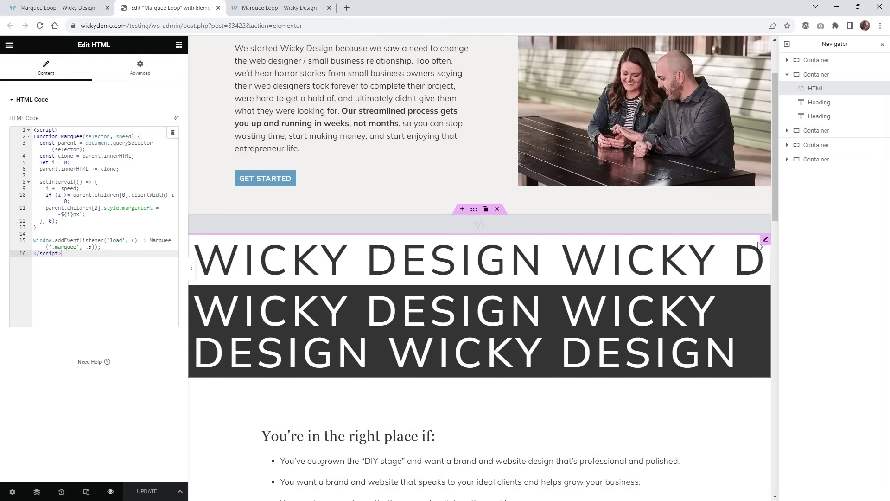
- Delete the repeated text from the top heading's Title, leaving 'wicky design', and update the page
click(766, 240)
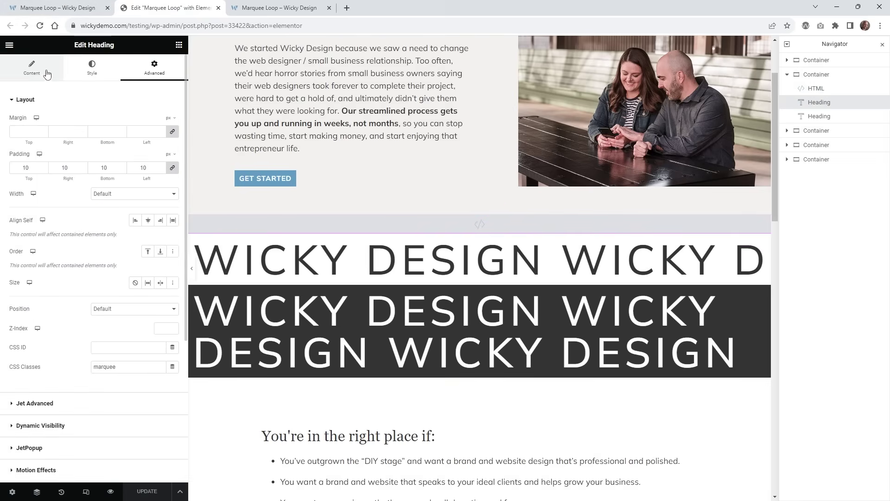
click(33, 68)
click(138, 133)
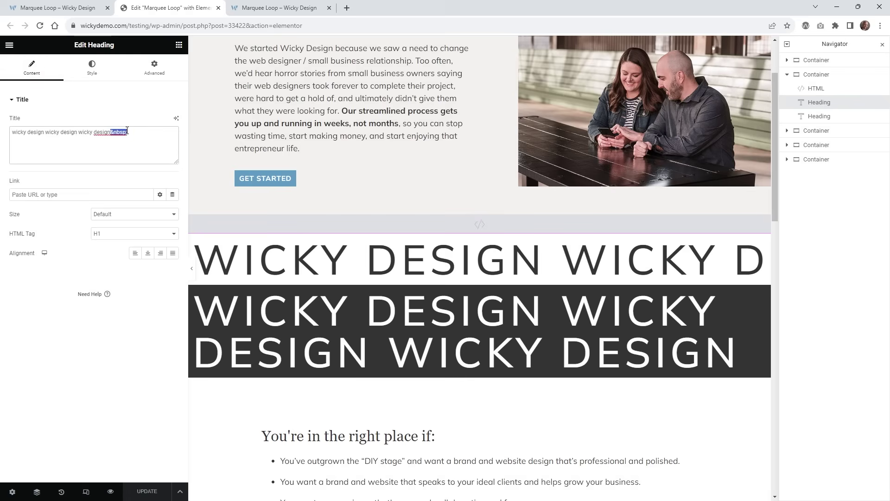
drag(132, 133, 47, 129)
key(BackSpace)
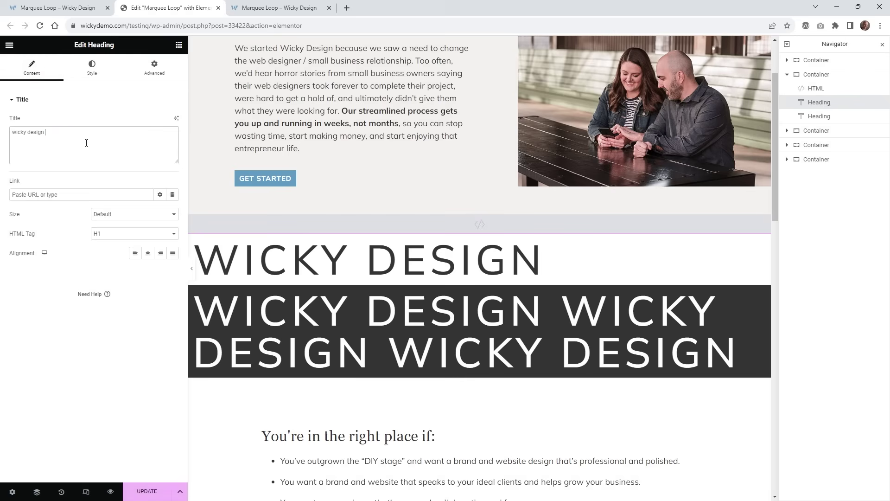
click(151, 491)
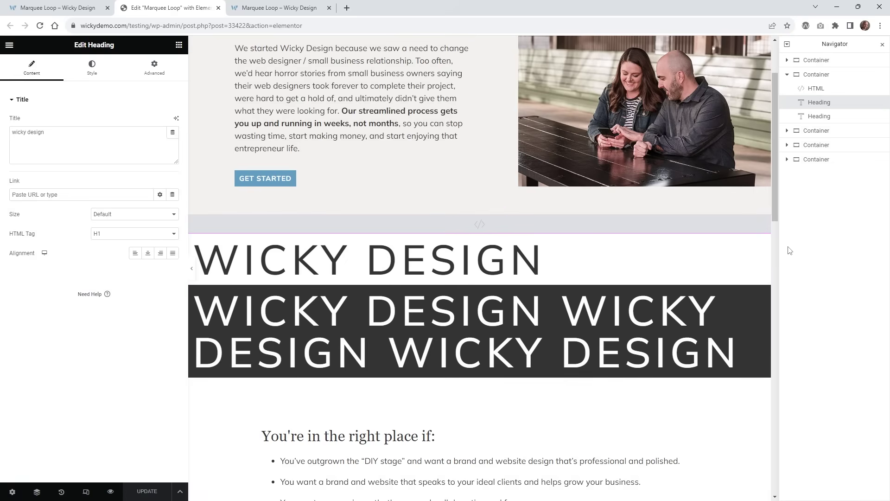
- Reload the live page without its preview parameters to check the marquee
click(279, 7)
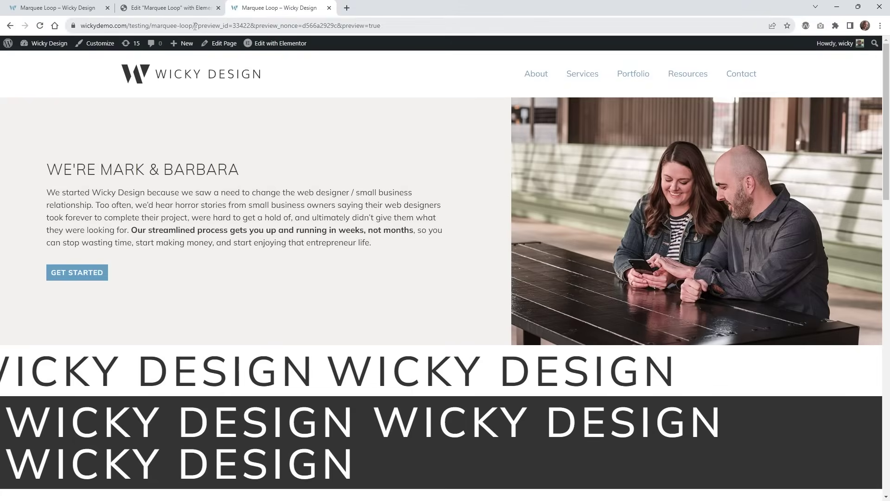
drag(214, 25, 690, 40)
key(BackSpace)
key(Return)
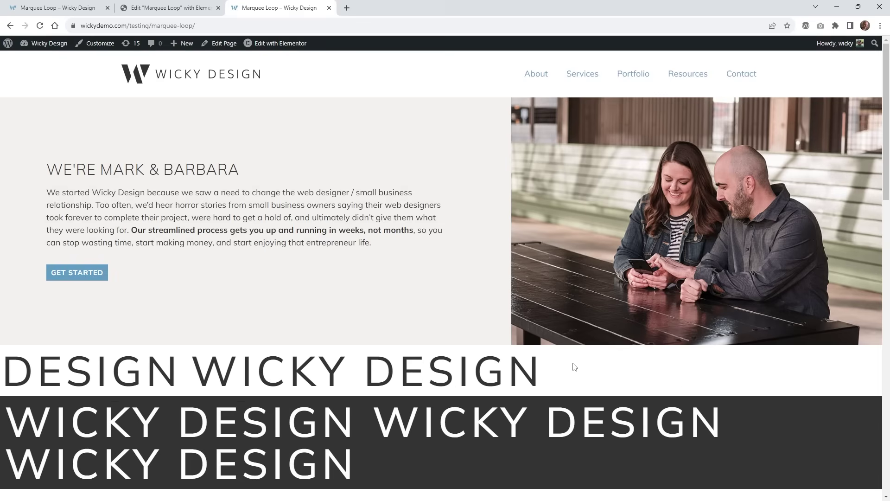
- Make the heading Title read 'wicky design wicky design' and update the page
click(194, 7)
click(43, 149)
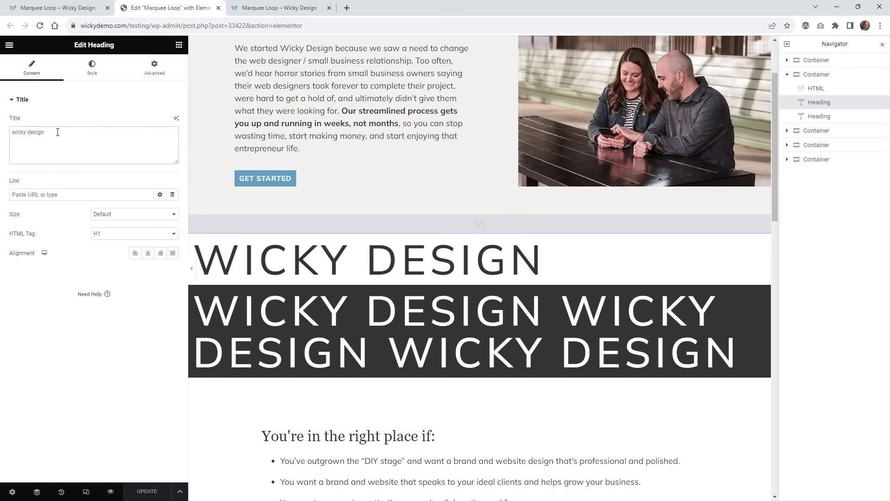
text(wicky des)
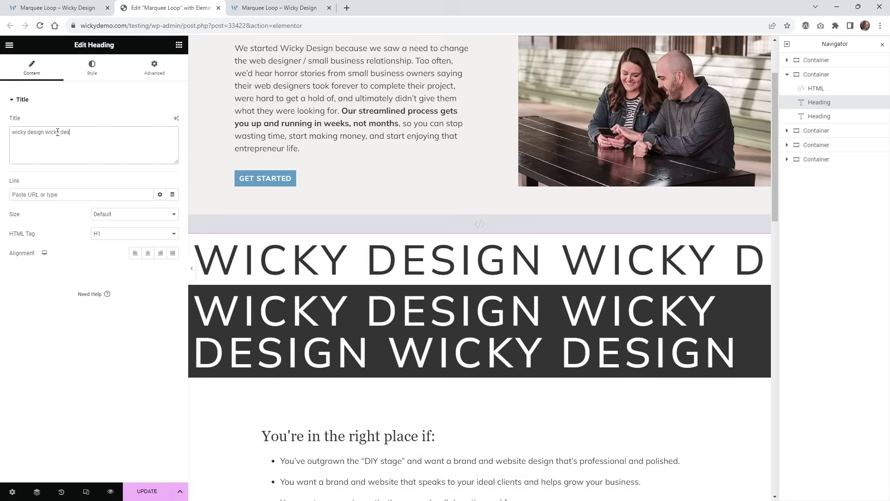
text(ign)
click(138, 493)
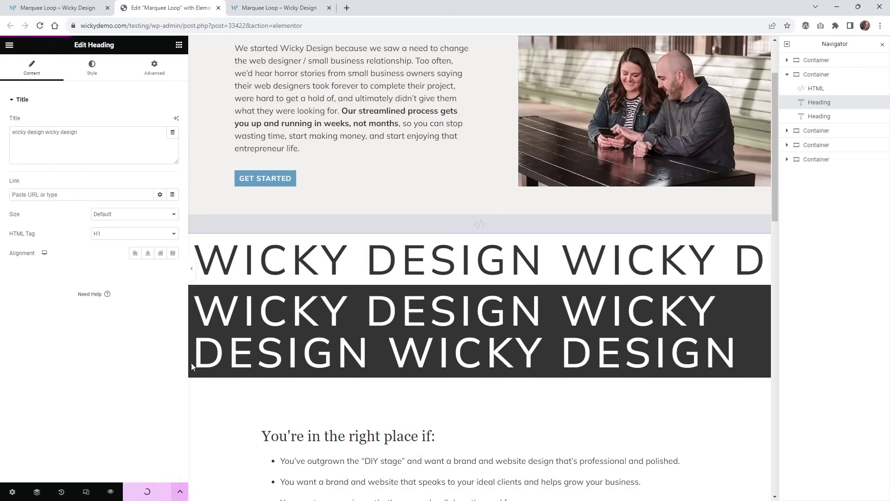
click(281, 6)
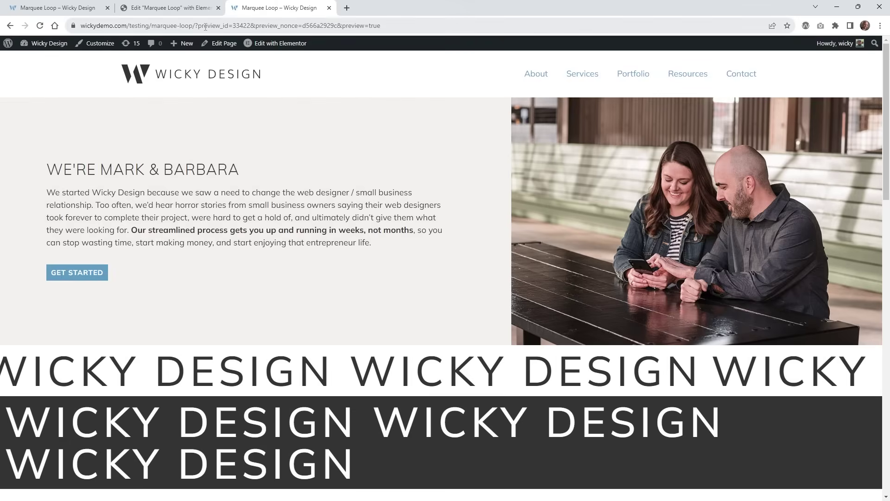
drag(218, 25, 425, 24)
key(BackSpace)
key(Return)
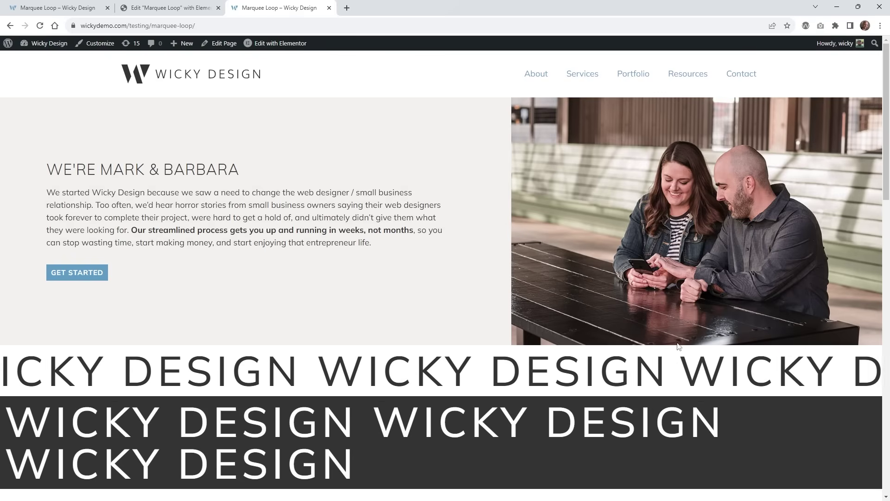
- Append 'wicky design&nbsp;' to the heading Title, update, and switch to the preview
click(144, 5)
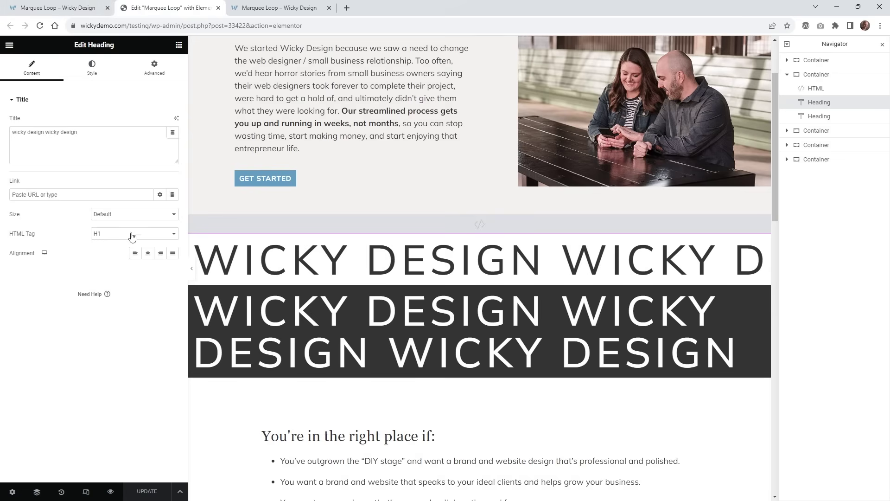
text(wicky design)
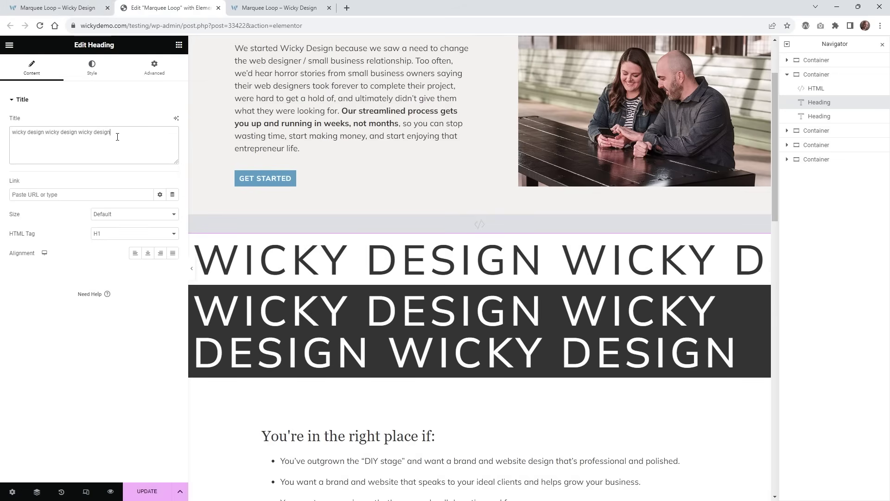
text(&nbsp;)
drag(110, 131, 119, 131)
click(142, 499)
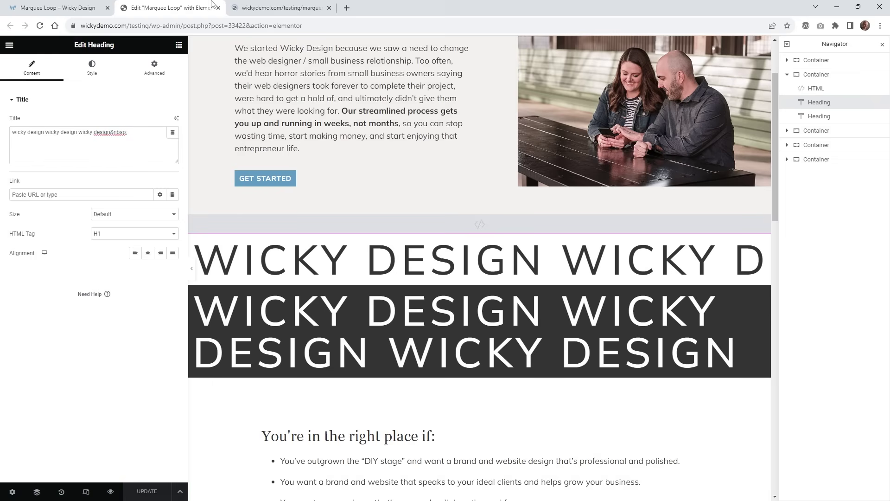
click(110, 492)
- Remove the preview parameters from the address and reload the plain live page
drag(196, 28, 402, 27)
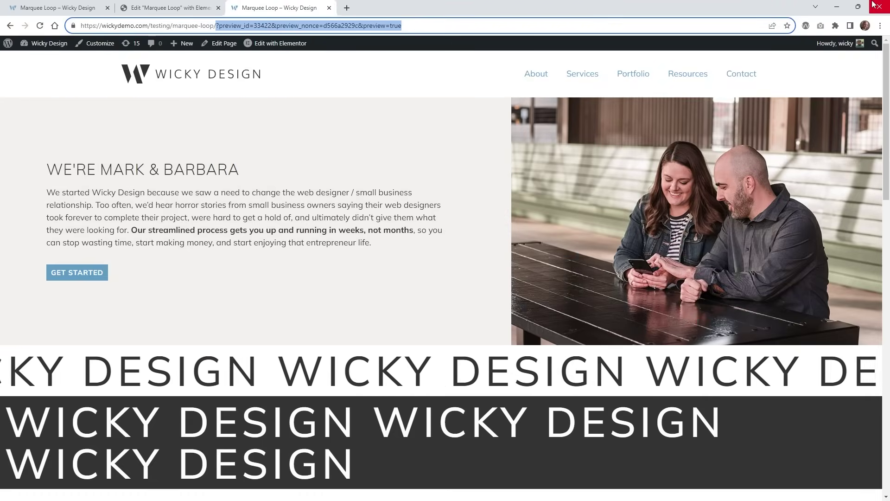
key(Delete)
key(Return)
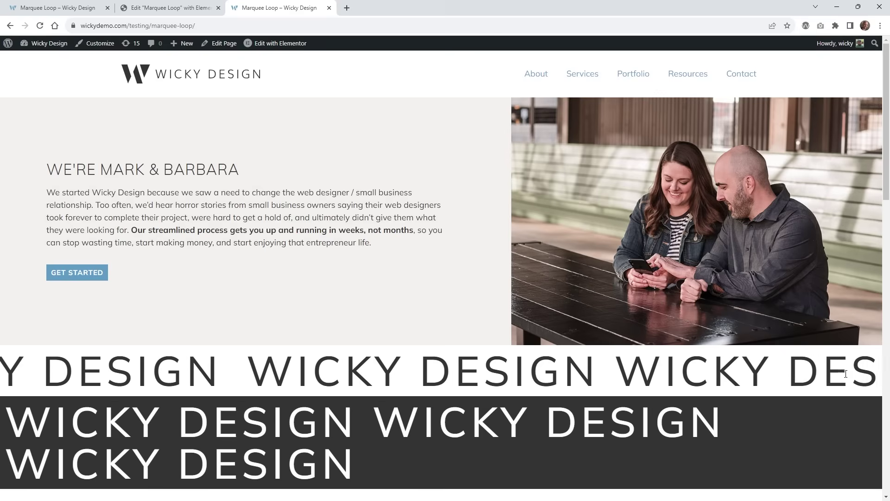
- Review the white heading's typography (uppercase, 5 em, 0.1 em spacing) and its title text
click(170, 8)
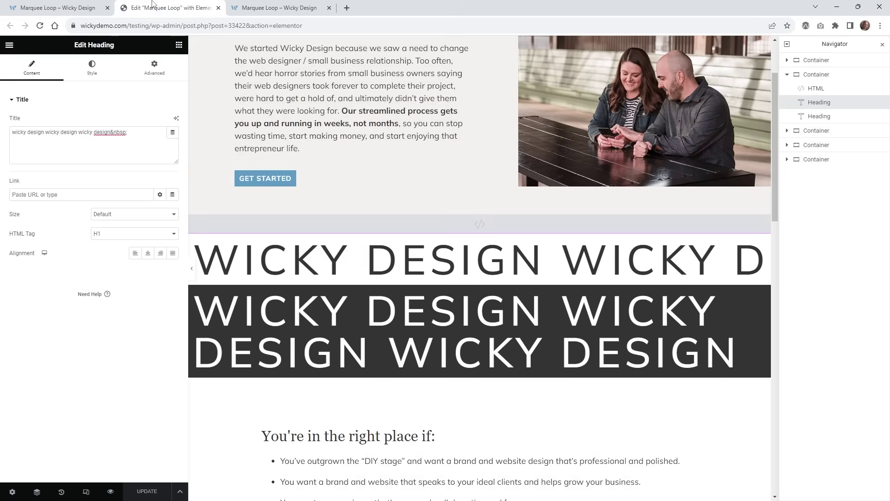
click(91, 74)
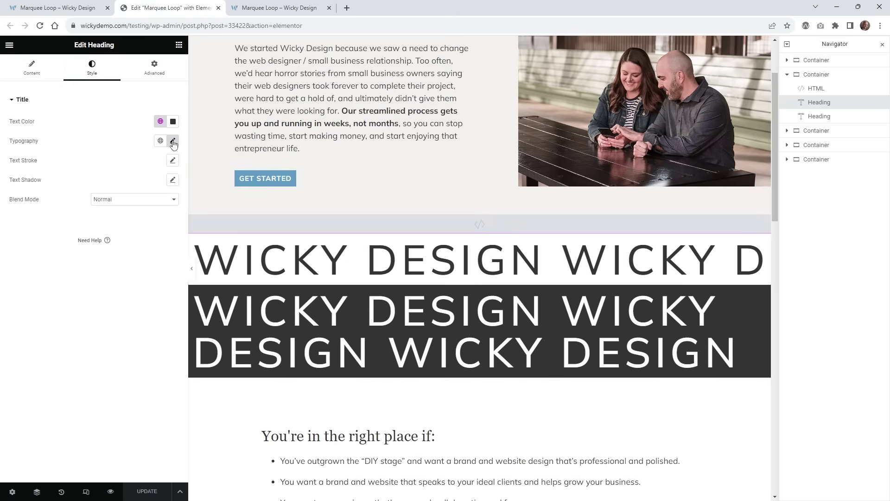
click(173, 141)
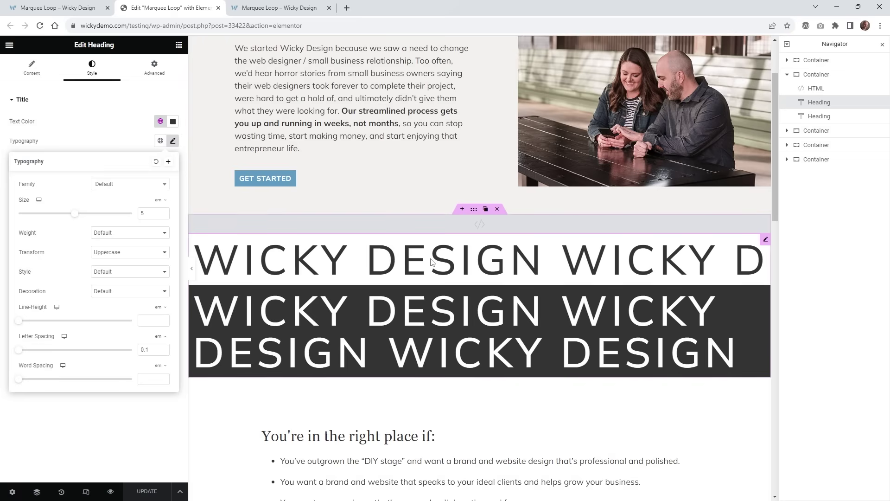
click(32, 70)
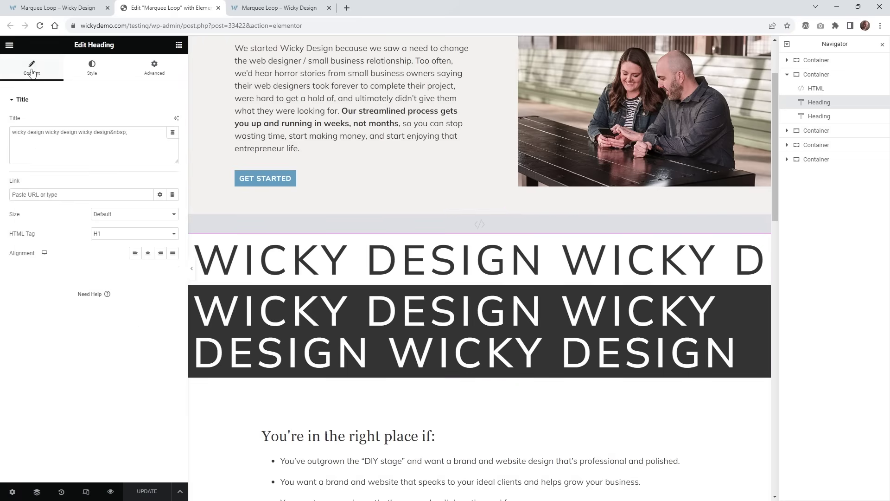
click(34, 132)
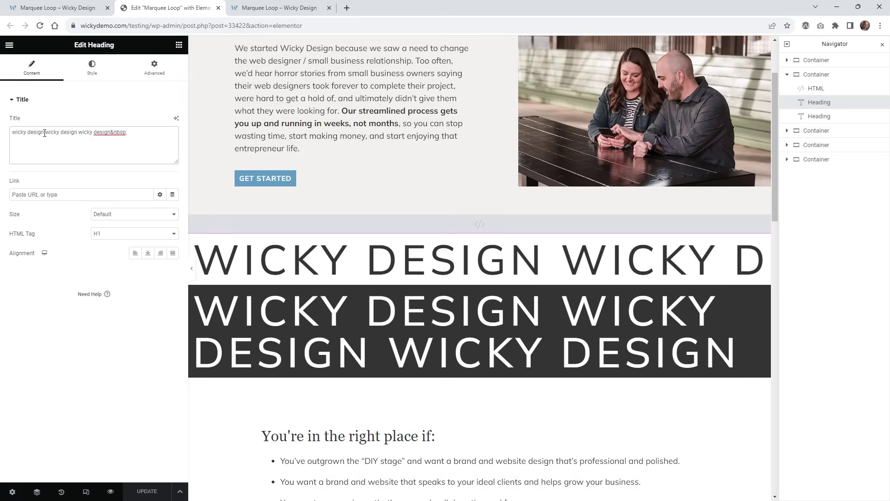
click(91, 67)
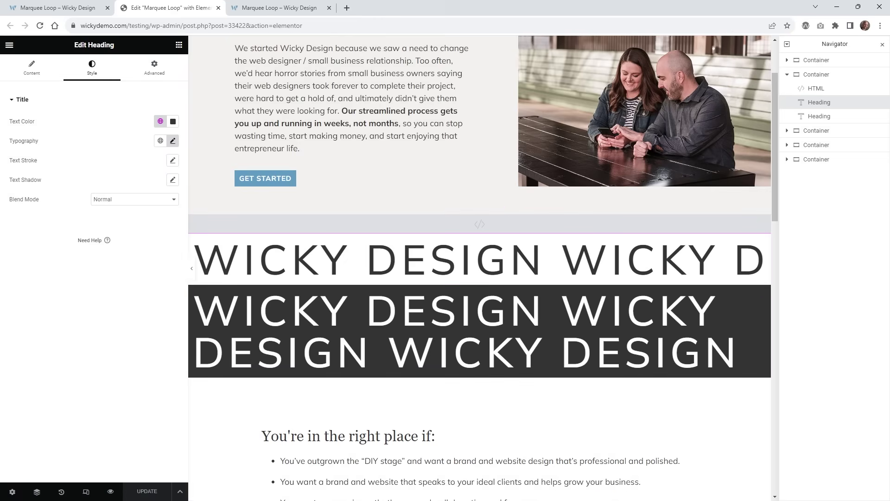
- Delete the trailing semicolon from the second heading's Title and check its marquee2 class
click(766, 290)
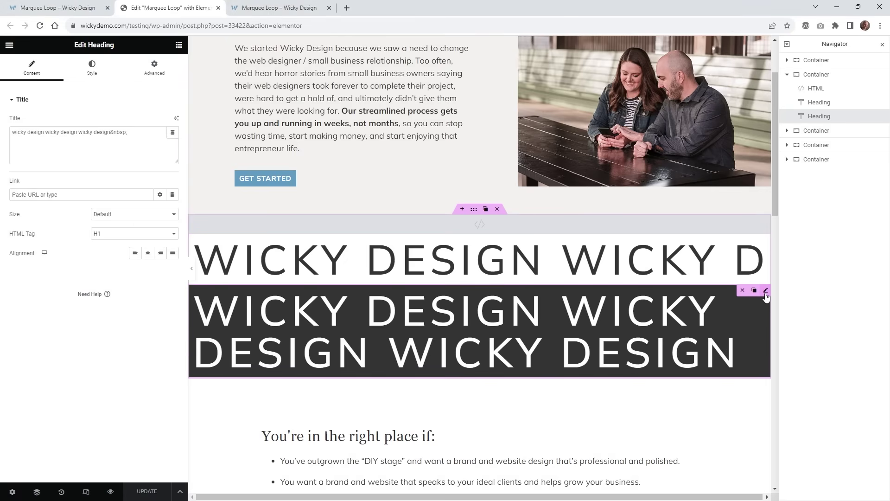
click(114, 132)
drag(124, 132, 135, 134)
key(BackSpace)
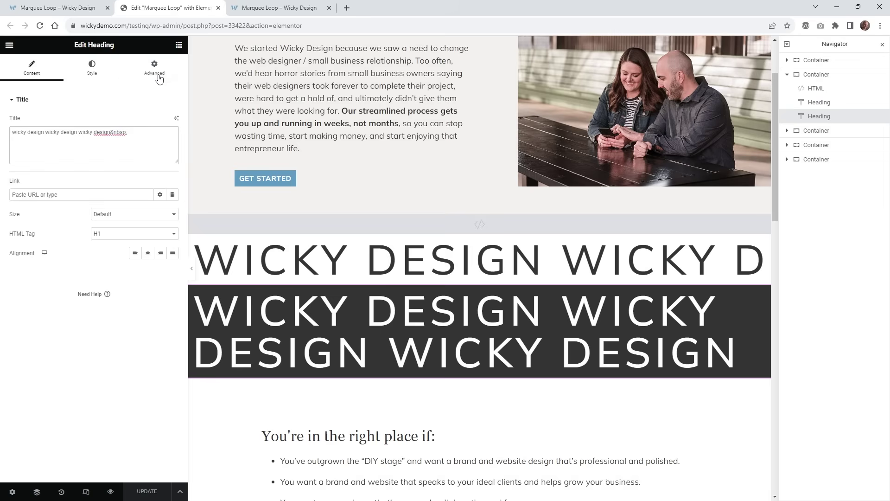
click(159, 78)
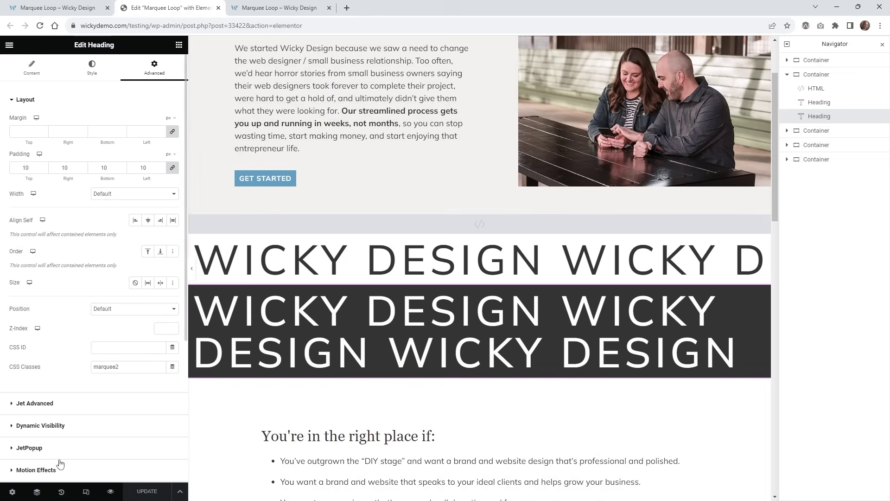
- Paste .marquee2 rules (overflow hidden, display flex, h1 nowrap) into the page's custom CSS
click(12, 491)
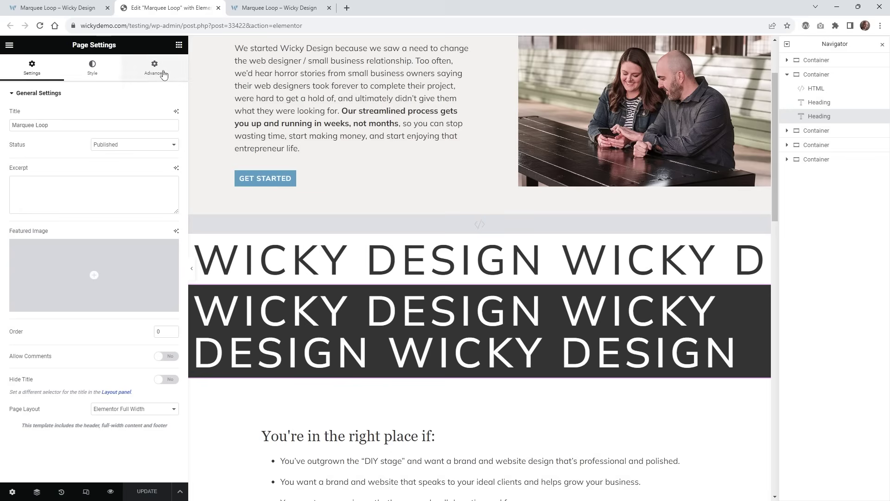
click(159, 69)
click(84, 187)
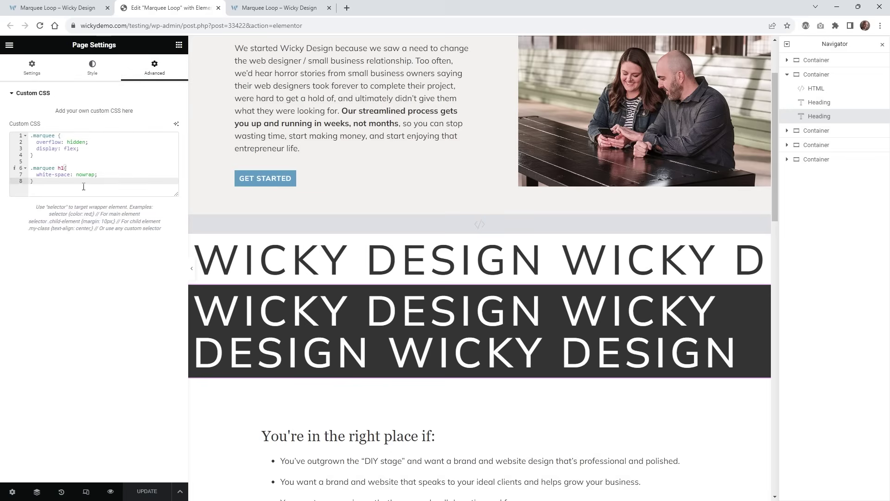
text(.marquee2 {   overflow: hidden;   display: flex; }  .marquee2 h1{   white-space: nowrap; })
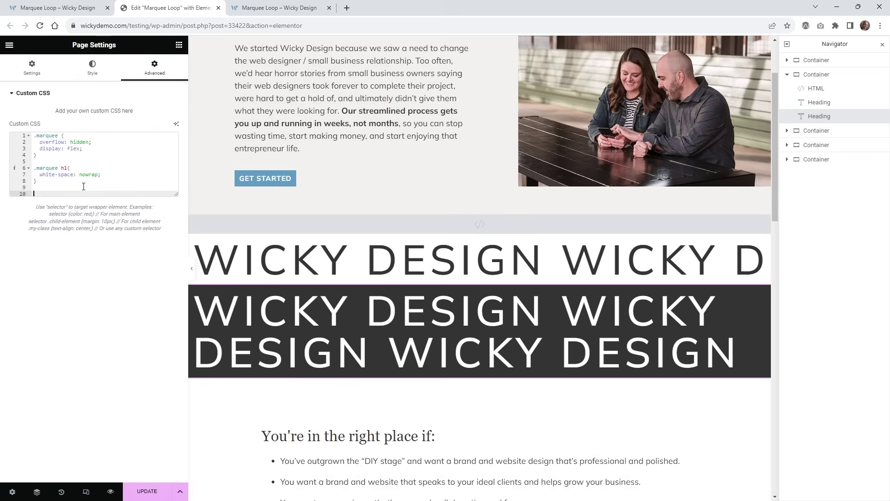
drag(177, 194, 179, 267)
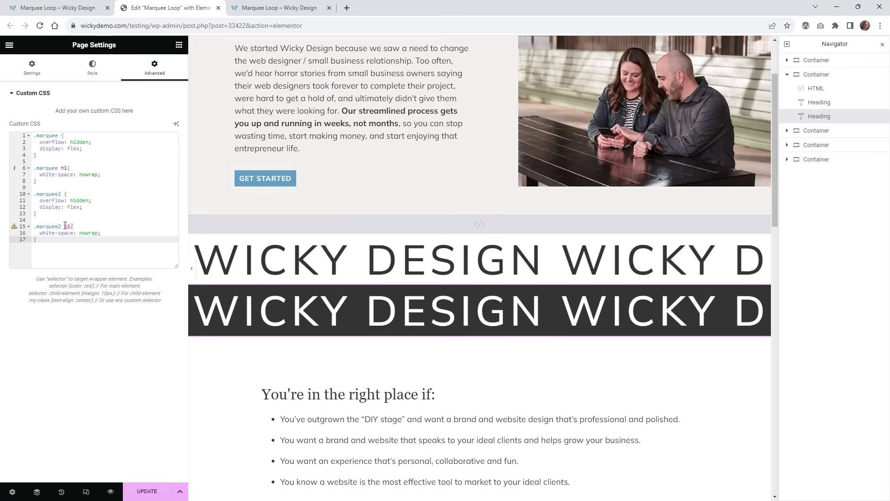
mouse_move(484, 236)
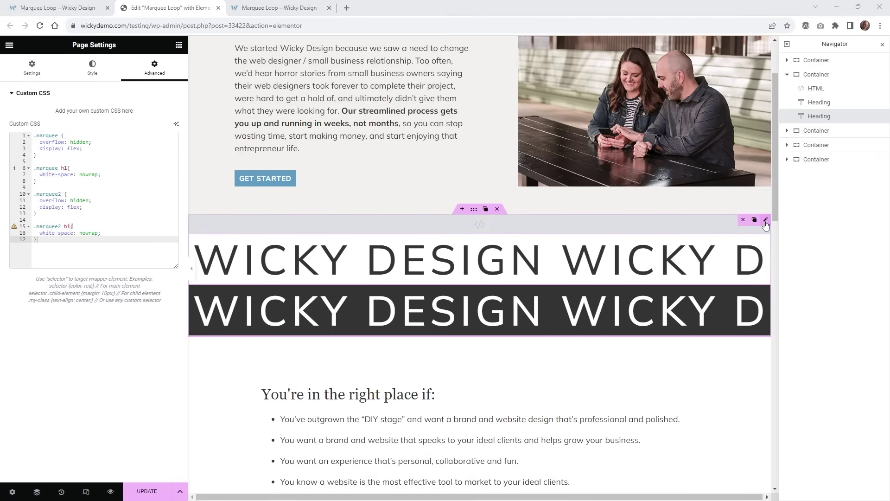
- Paste a second Marquee2 script block after the existing script in the HTML widget
click(766, 220)
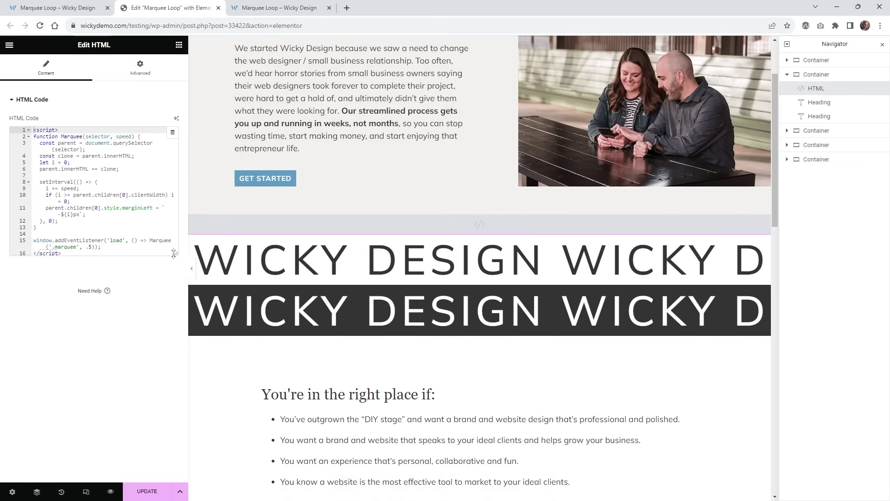
drag(174, 253, 181, 358)
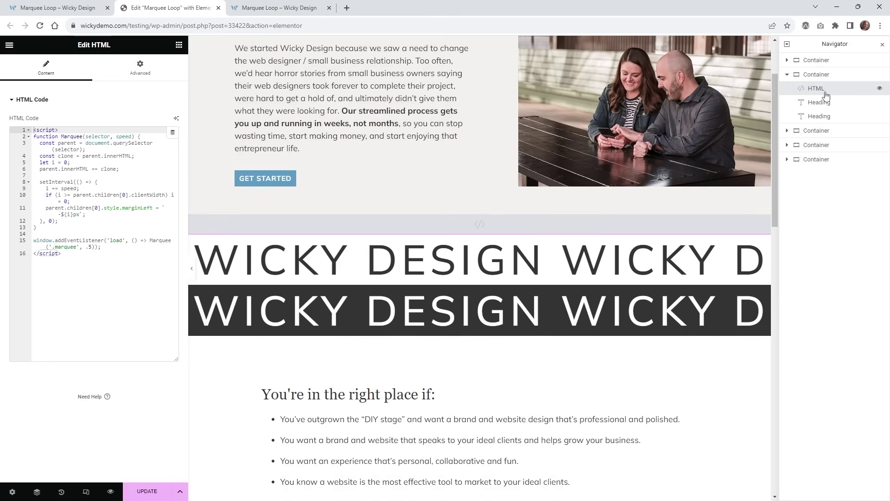
click(128, 277)
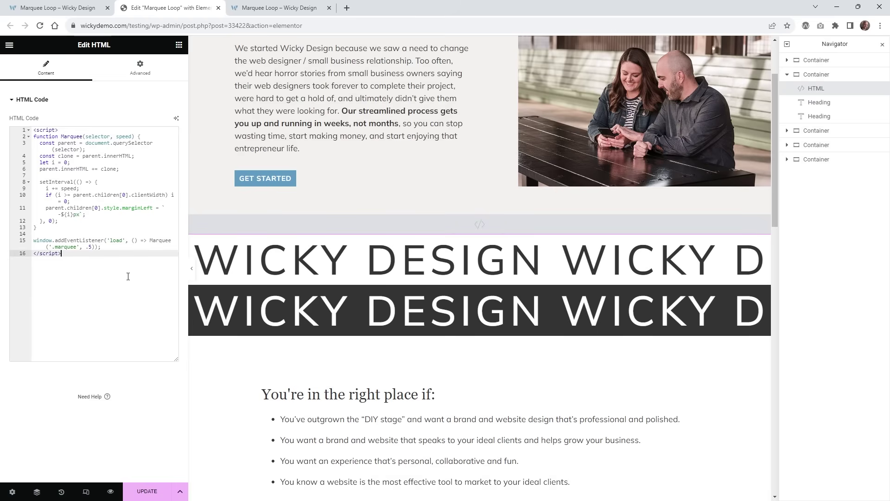
text(<script> function Marquee2(selector, speed) {   const parent = document.querySelector(selector);   const clone = parent.innerHTML;   let i = parent.children[0].clientWidth;   parent.innerHTML += clone + clone;   const totalWidth = parent.children[0].clientWidth * 2;   setInterval(() => {     i -= speed;     if (i <= 0) i = totalWidth;     parent.children[0].style.marginLeft = `-${i}px`;   }, 0); }  window.addEventListener('load', () => Marquee2('.marquee2', .5)); </script>)
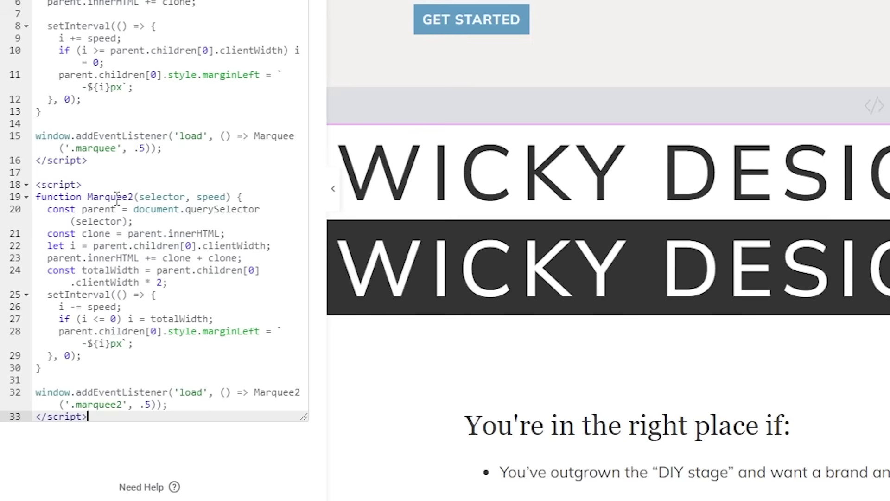
- Check the Marquee2 function and its '.marquee2' call on line 32, then view the preview
click(117, 196)
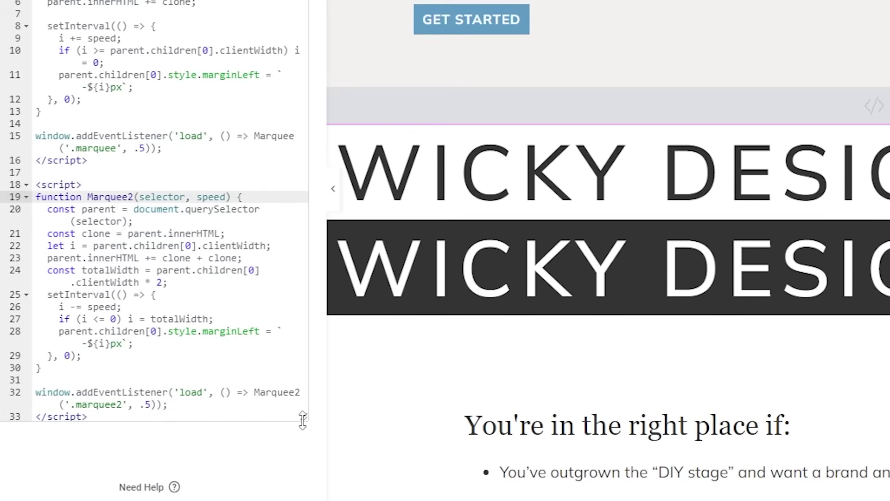
drag(303, 417, 304, 461)
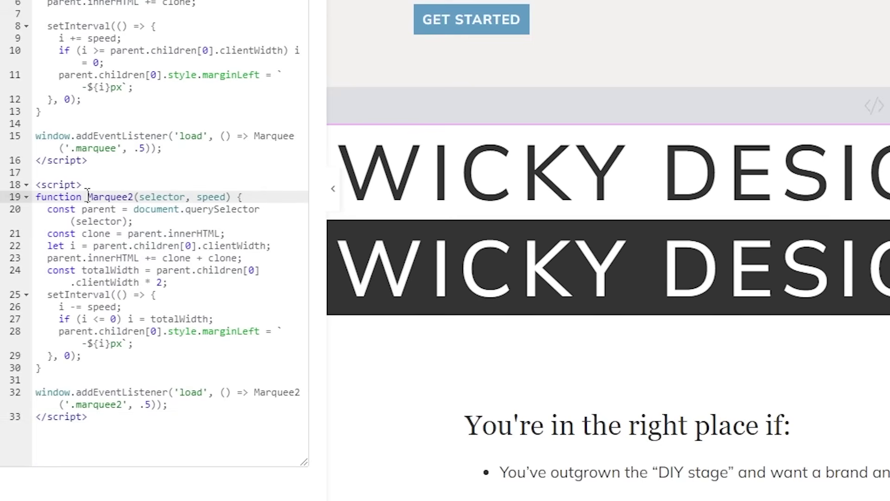
drag(87, 197, 136, 199)
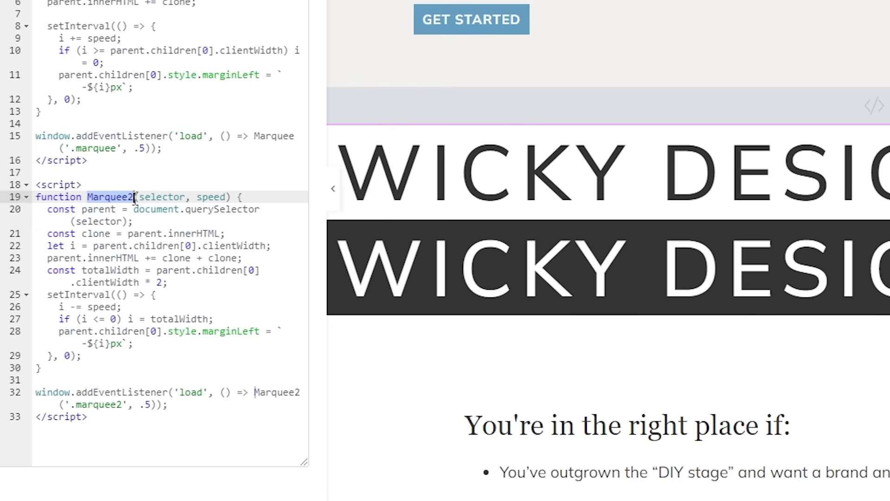
click(105, 398)
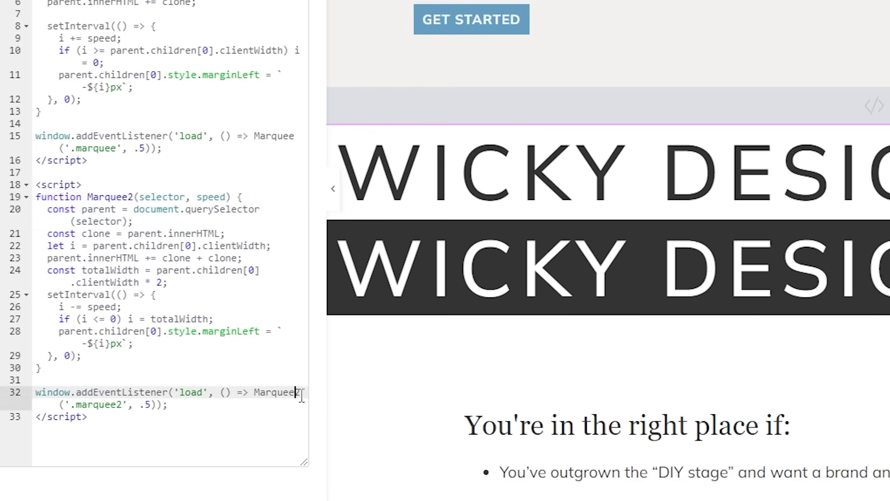
drag(255, 392, 294, 394)
drag(70, 404, 122, 407)
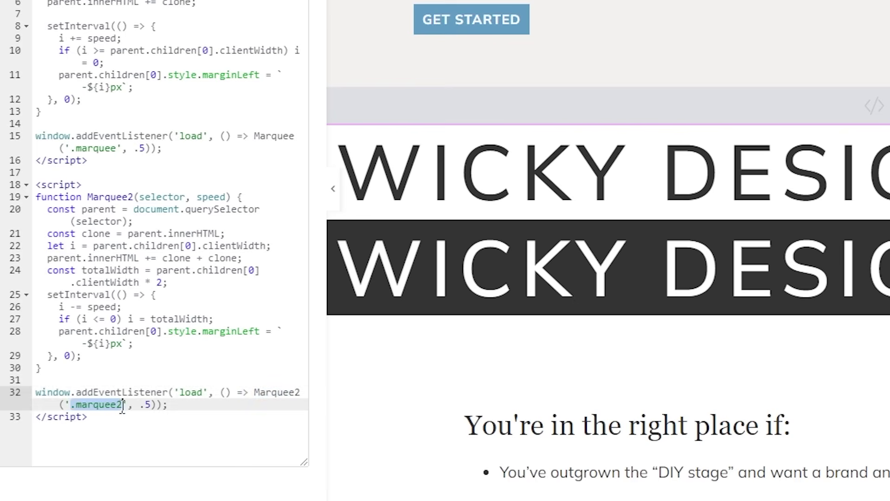
click(129, 378)
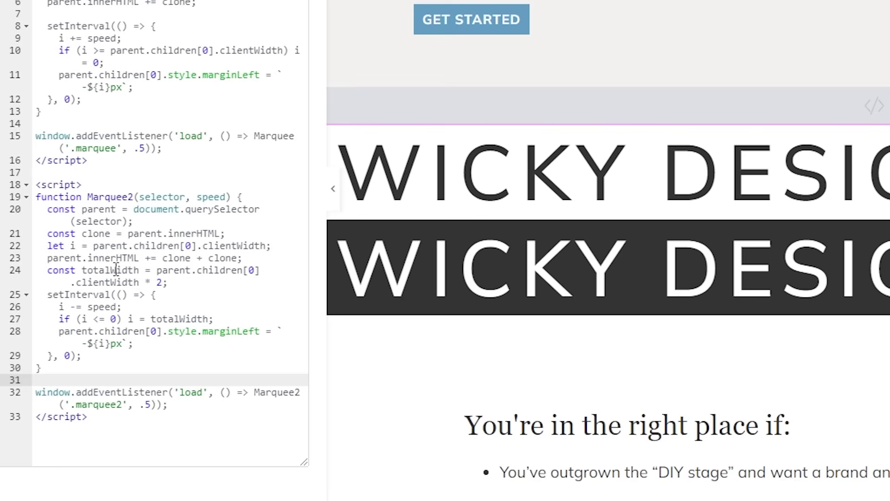
click(134, 197)
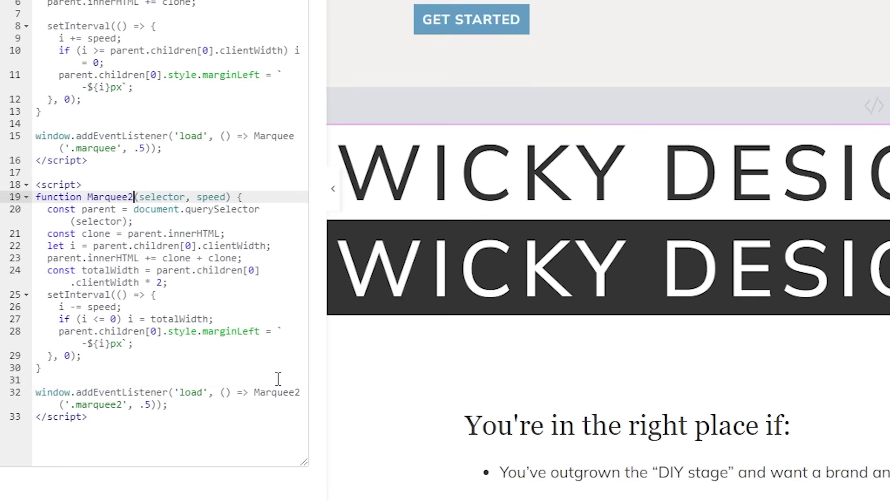
click(291, 393)
click(95, 404)
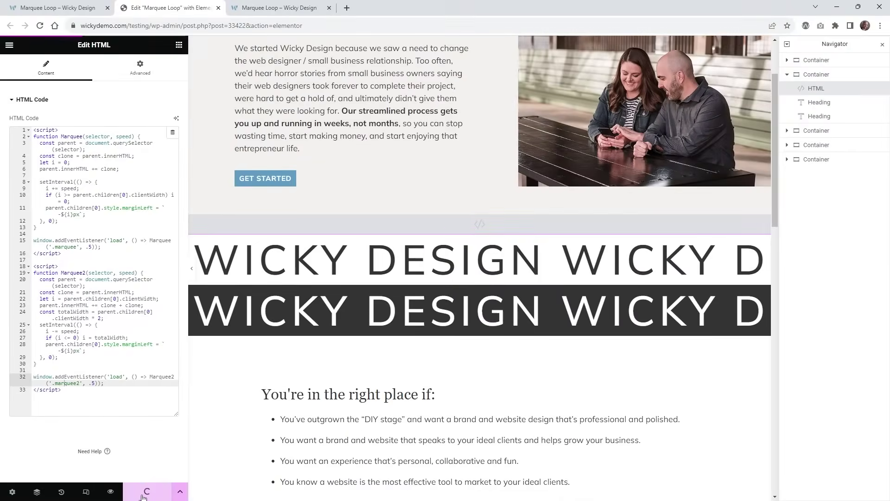
click(279, 8)
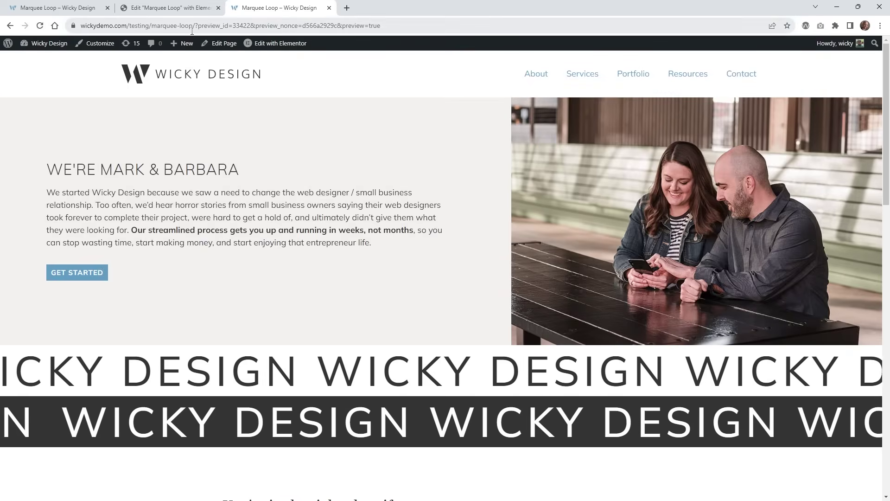
- Load the live page without the ?preview query and scroll to the two opposing marquees
drag(196, 26, 596, 24)
key(BackSpace)
key(Return)
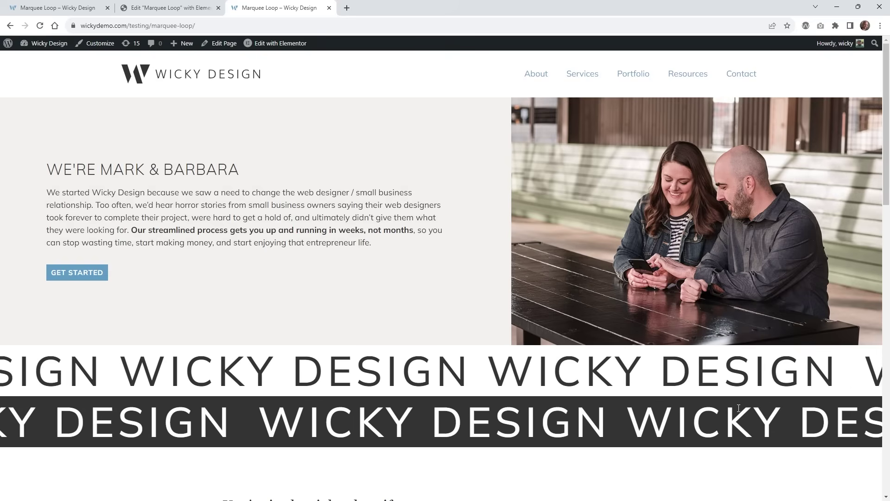
scroll(596, 348, down, 4)
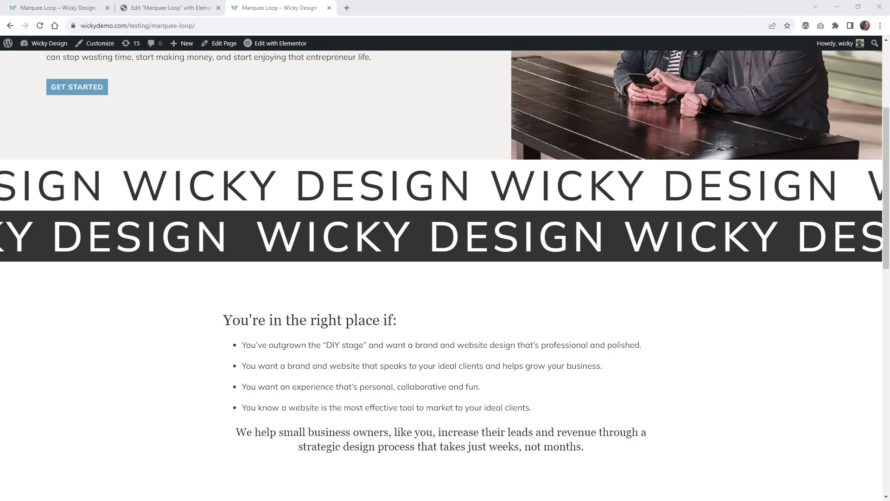